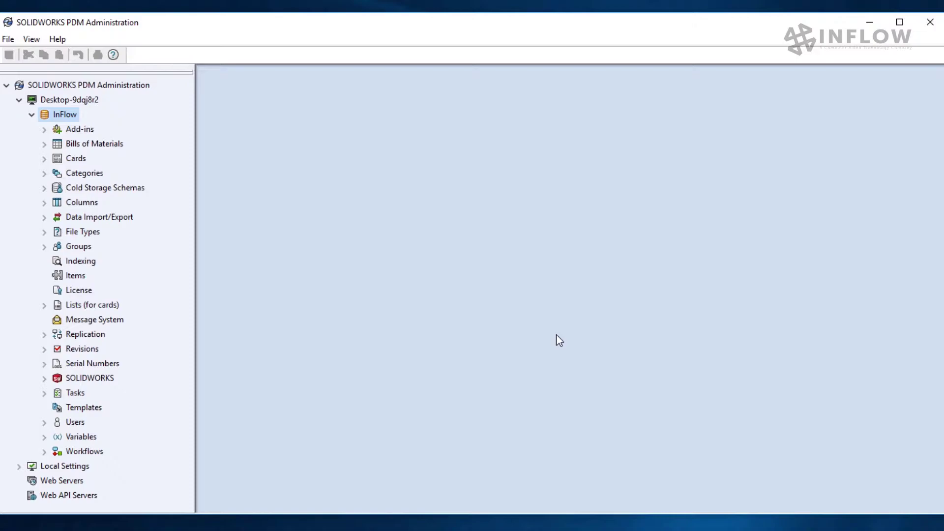
Create a new SOLIDWORKS PDM user, entering the person's full name as the login name.
right_click(74, 422)
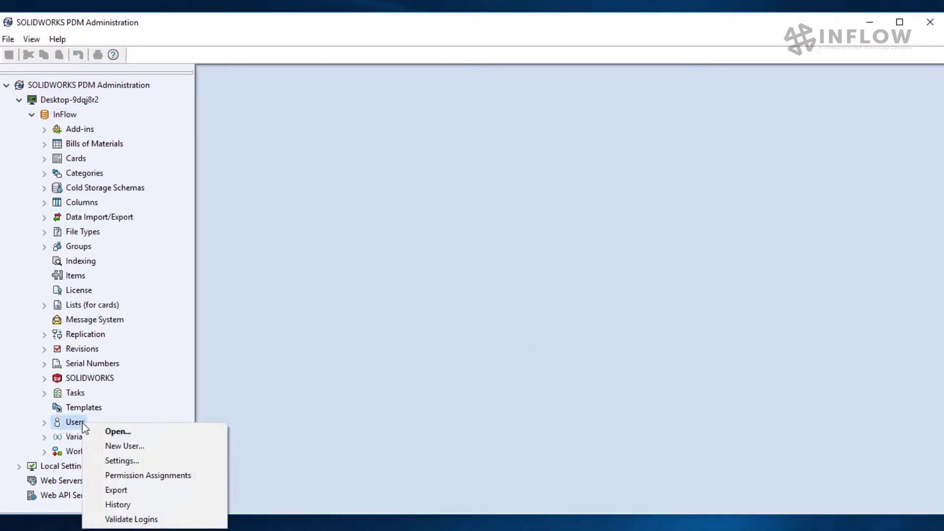
click(172, 449)
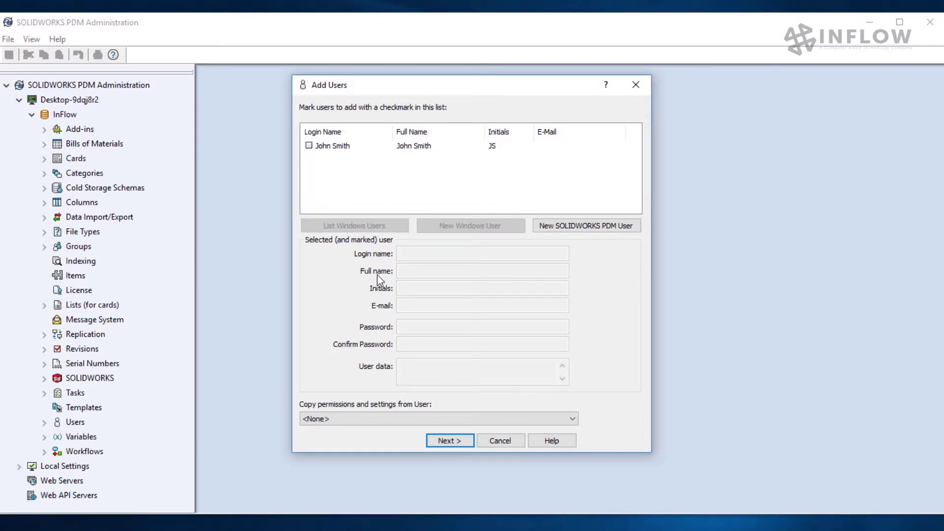
click(623, 226)
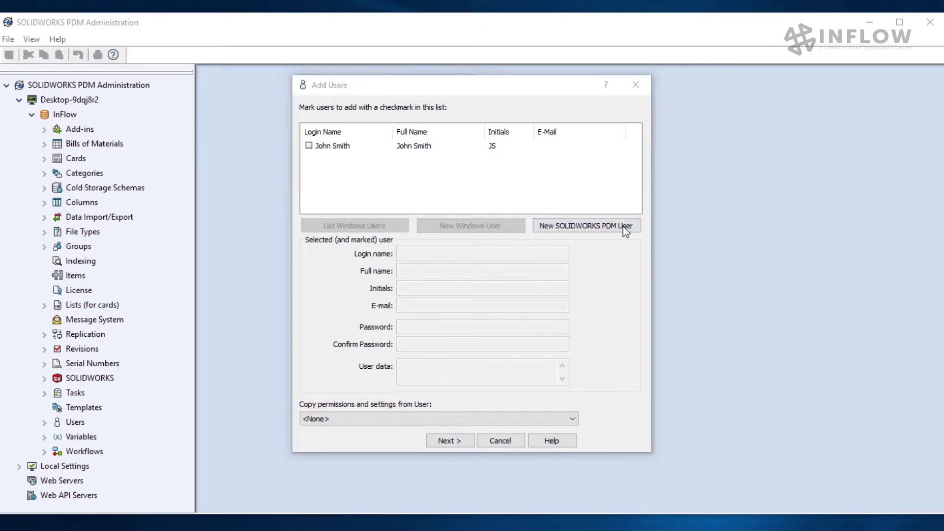
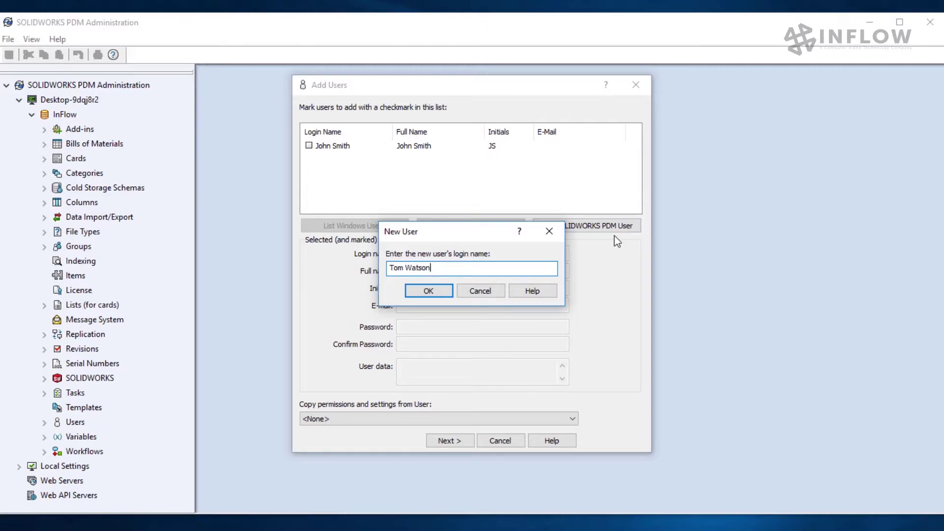
click(441, 292)
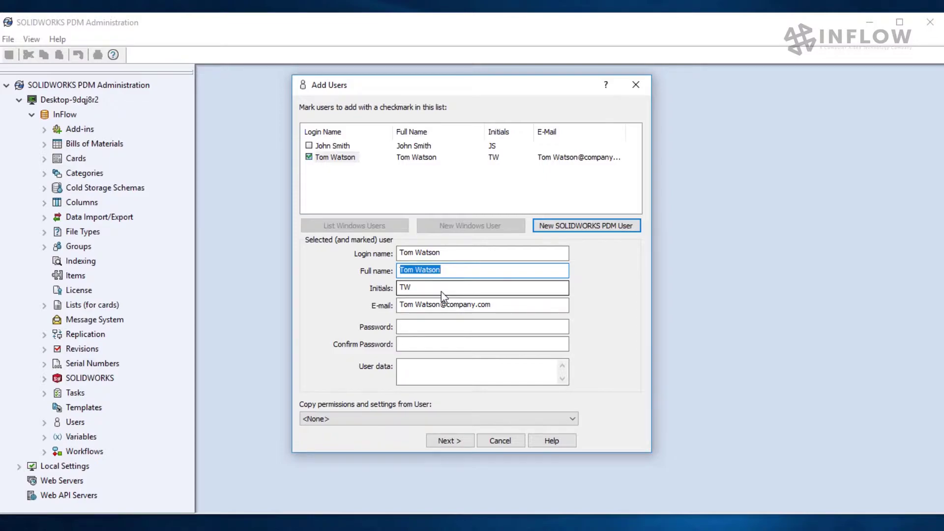
Shorten the user's e-mail, set and confirm a password, and add the note 'Sales rep - west'.
click(416, 306)
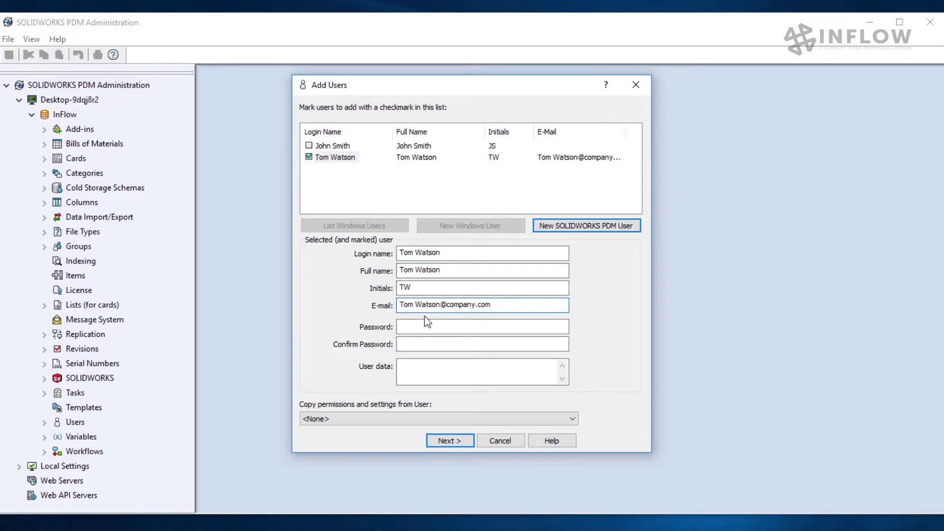
key(BackSpace)
key(BackSpace)
key(BackSpace)
click(431, 324)
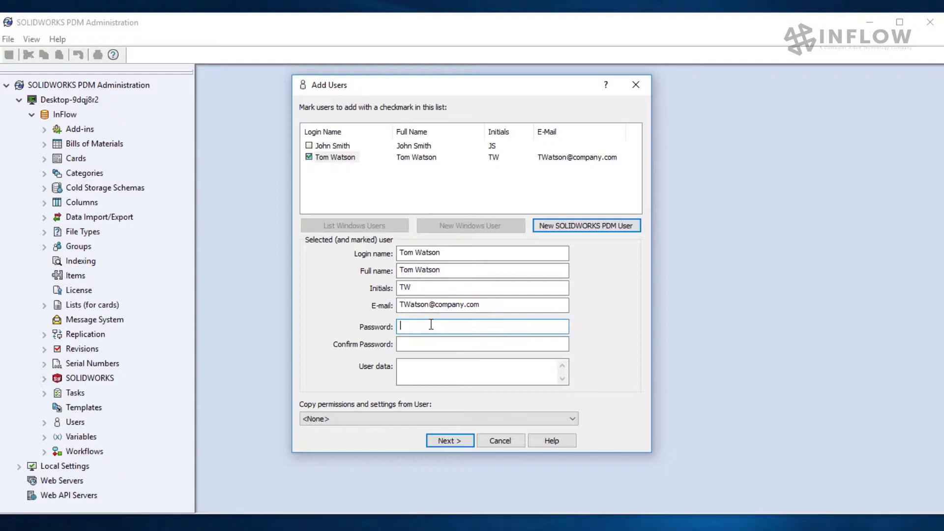
text(123)
key(Tab)
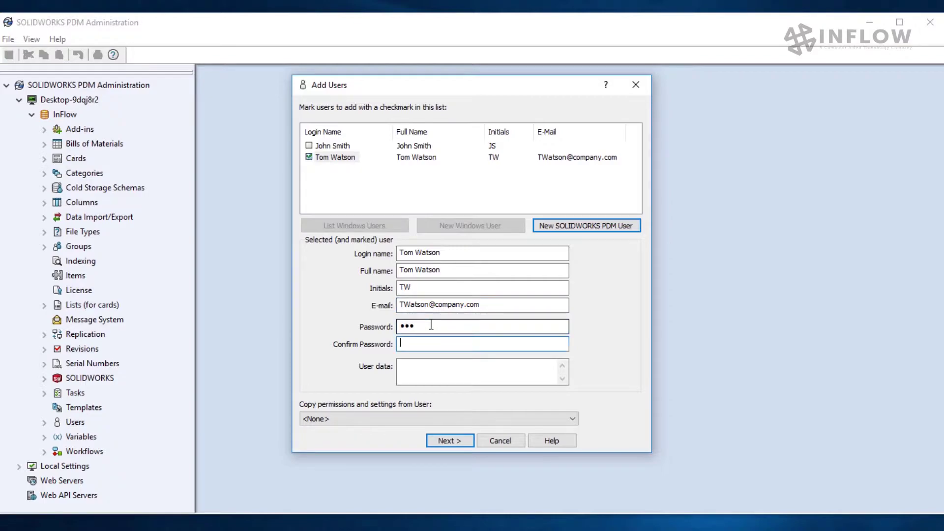
text(123)
click(430, 365)
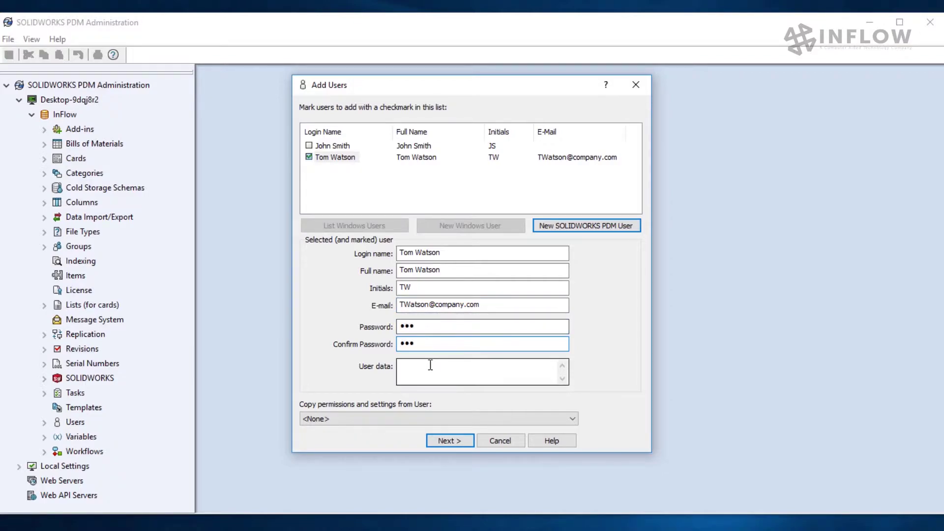
text(Sales rep - west)
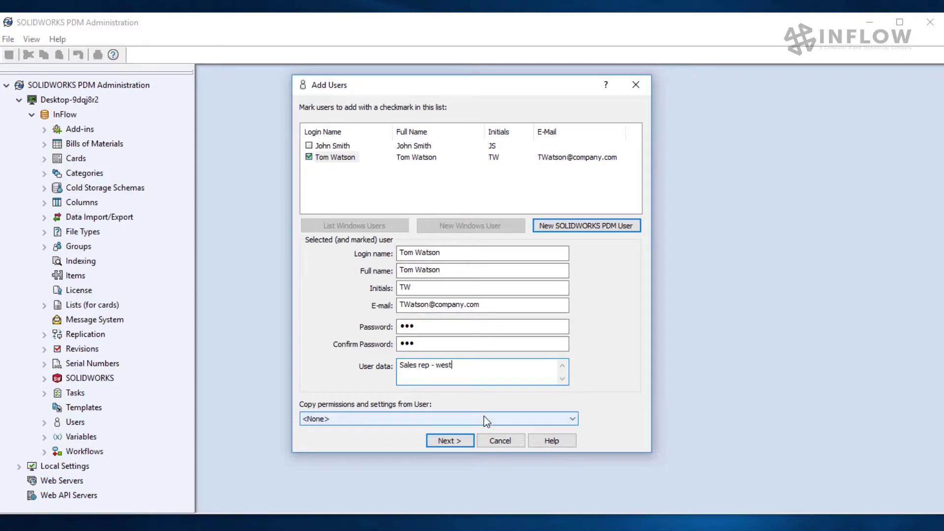
click(450, 440)
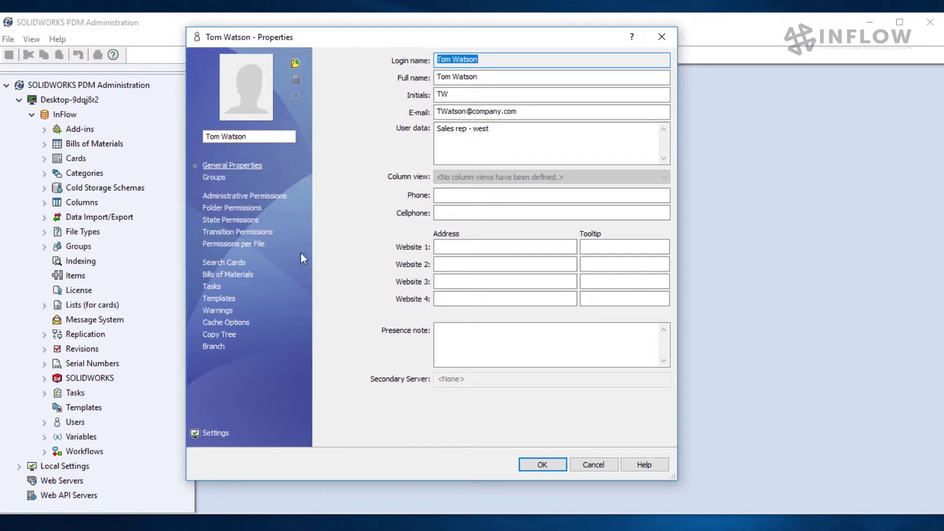
Add the new user to the Viewers group and save the user's properties.
click(214, 178)
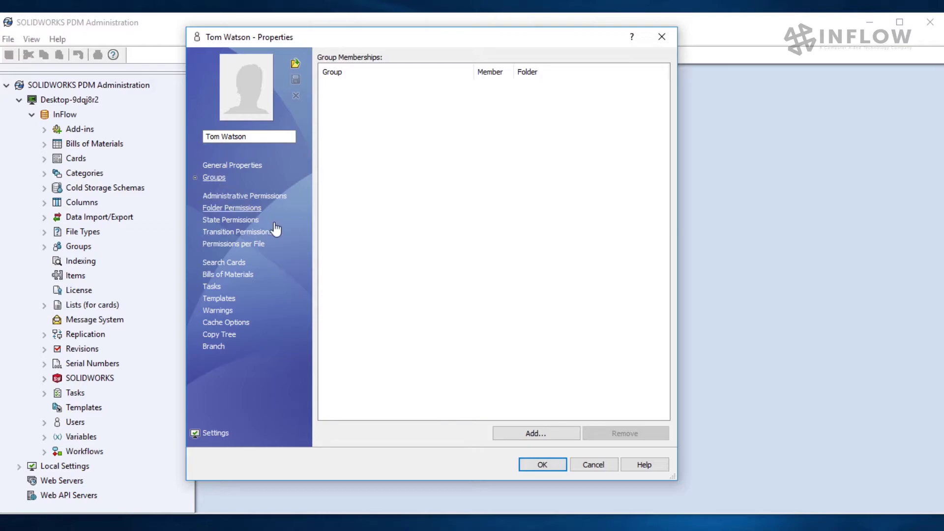
click(508, 430)
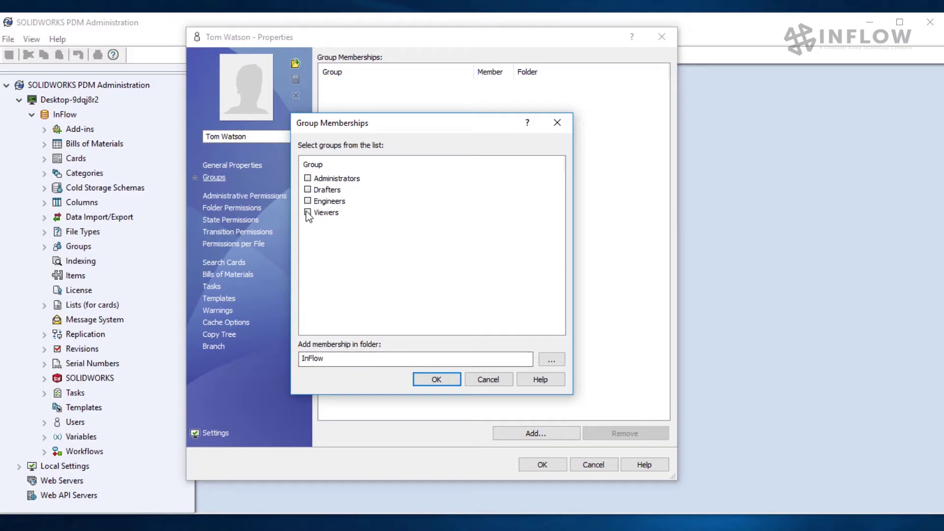
click(446, 380)
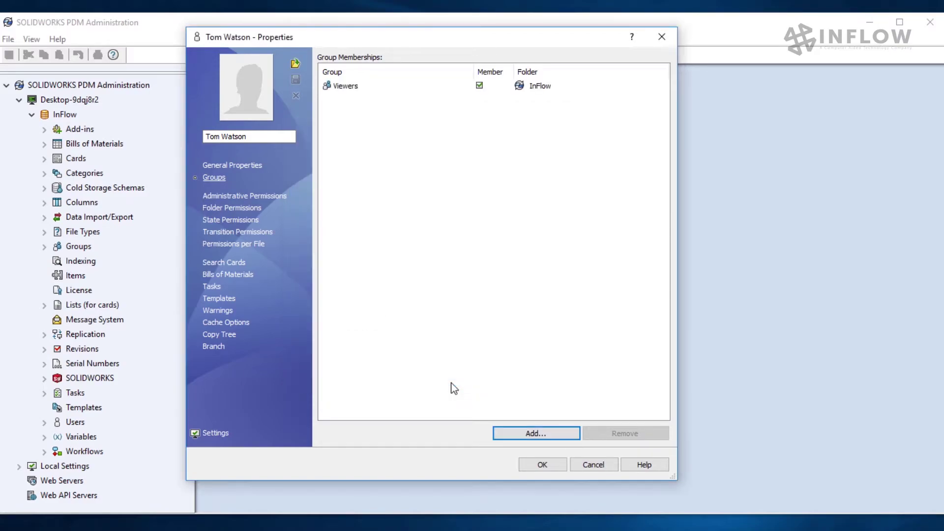
click(542, 466)
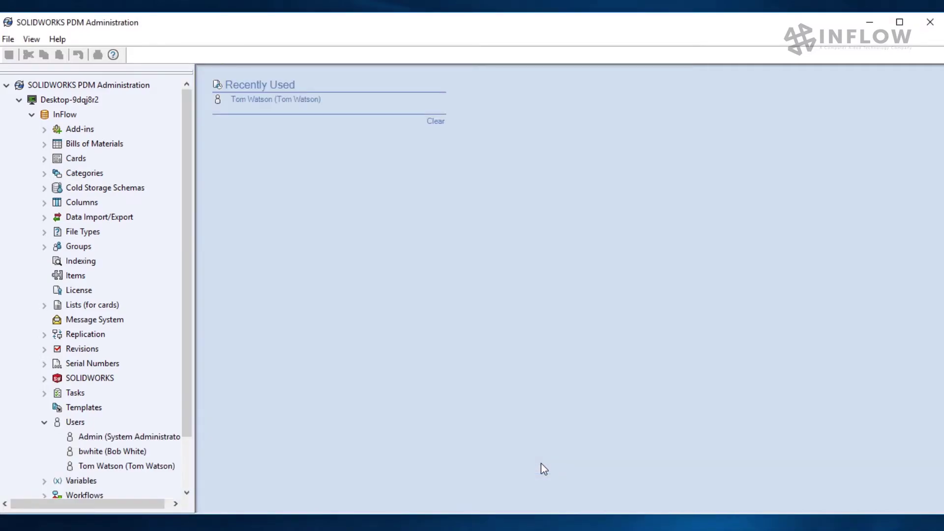
Create a new group with the Group Name 'Sales' and confirm it.
right_click(83, 246)
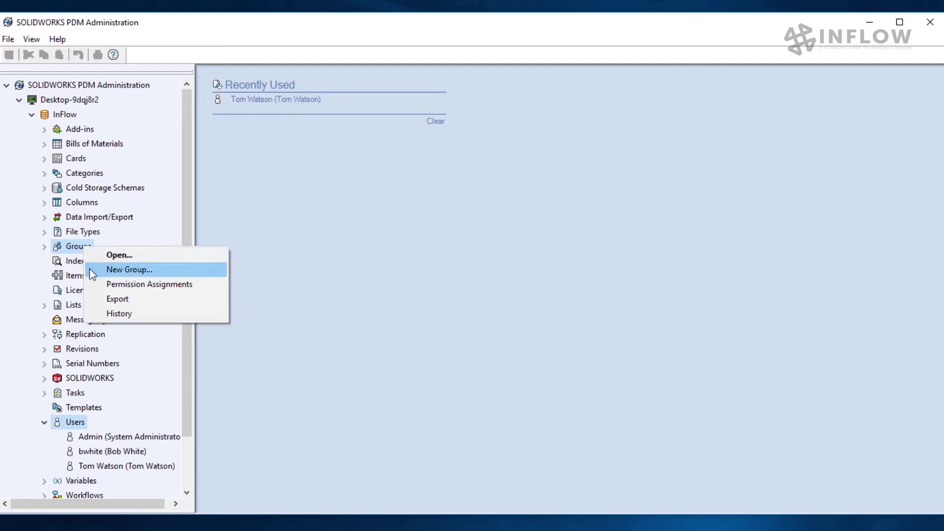
click(90, 269)
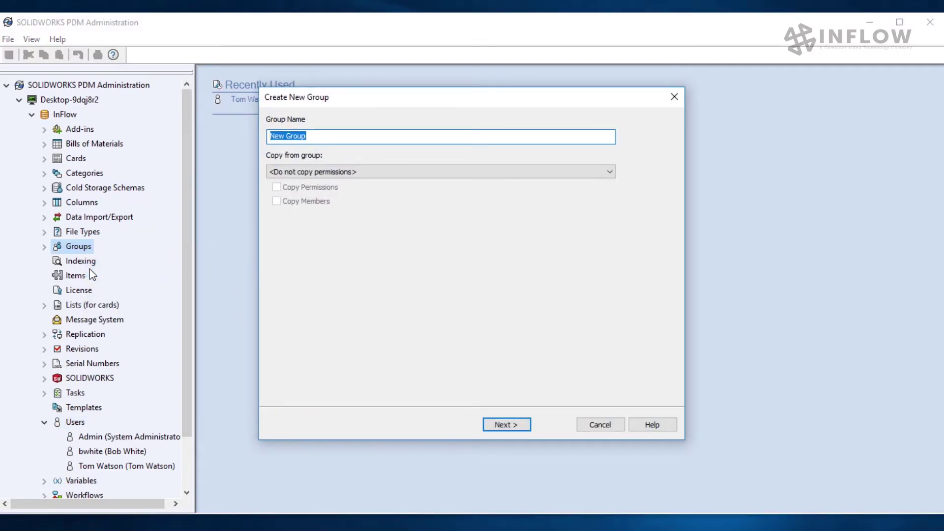
text(Sales)
click(518, 425)
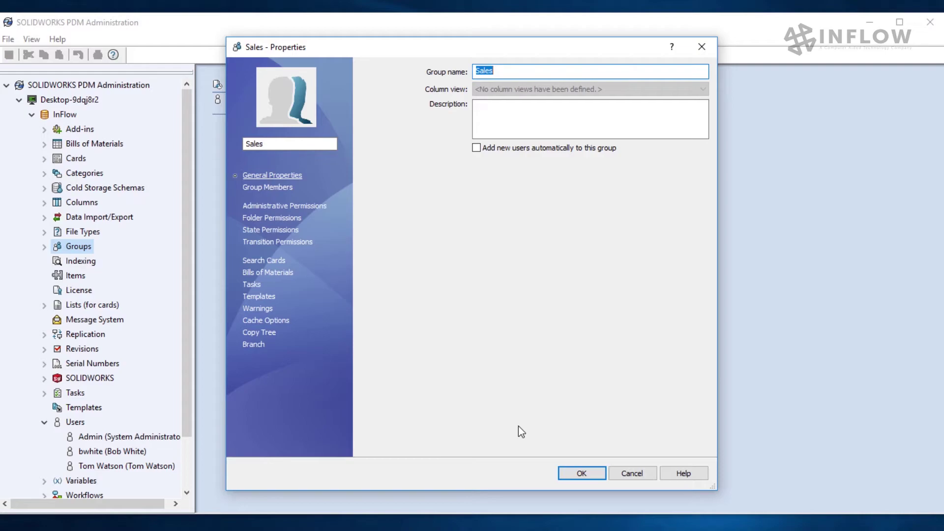
Describe the Sales group as 'Sales reps' and add the new user to its members.
click(541, 126)
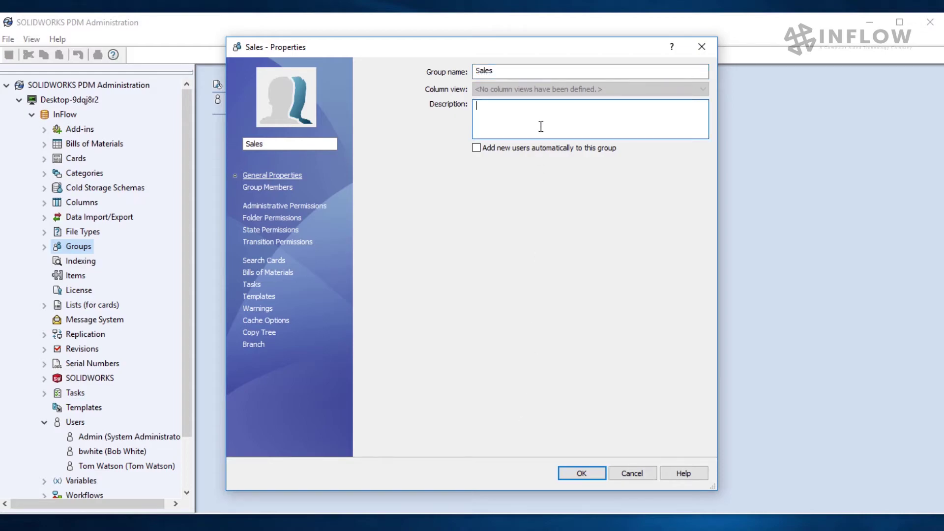
text(Sales reps)
click(283, 187)
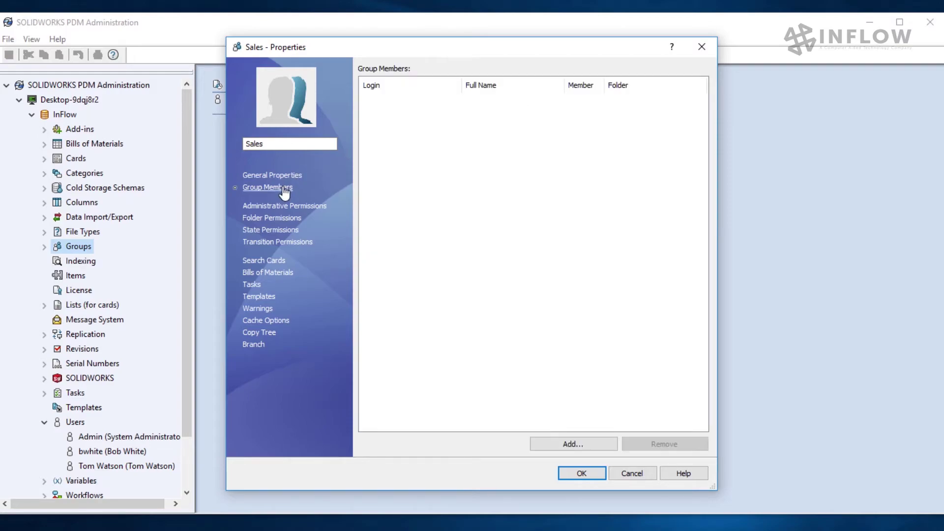
click(545, 441)
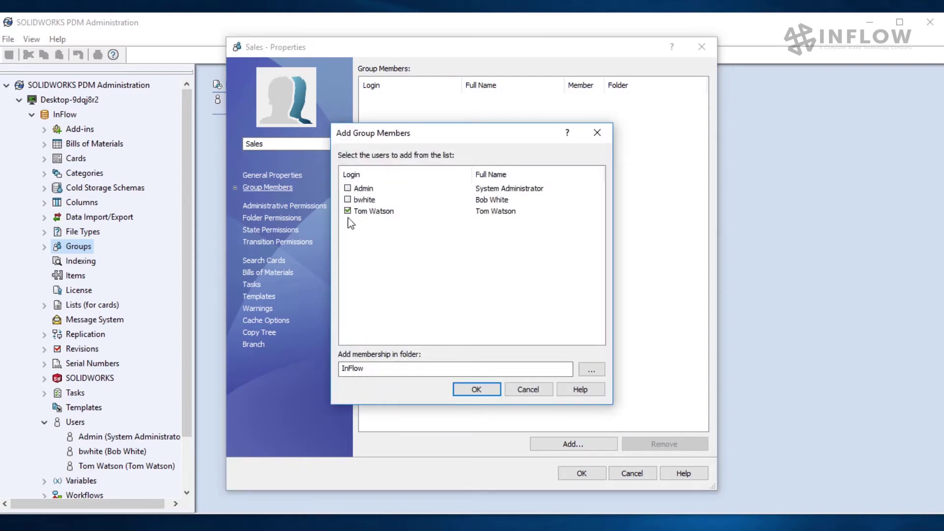
click(491, 390)
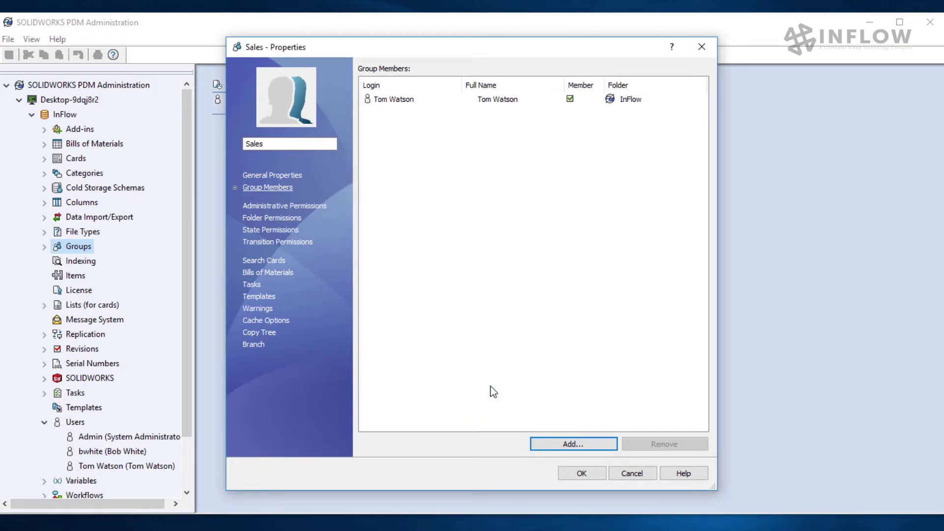
Review the Sales group's folder permissions on Prototypes and its Work in Process state permissions.
click(297, 228)
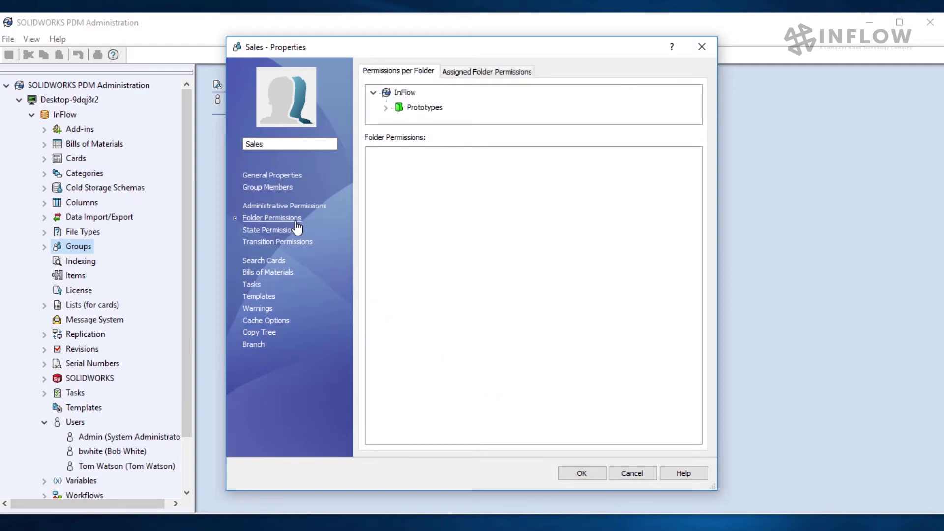
click(418, 108)
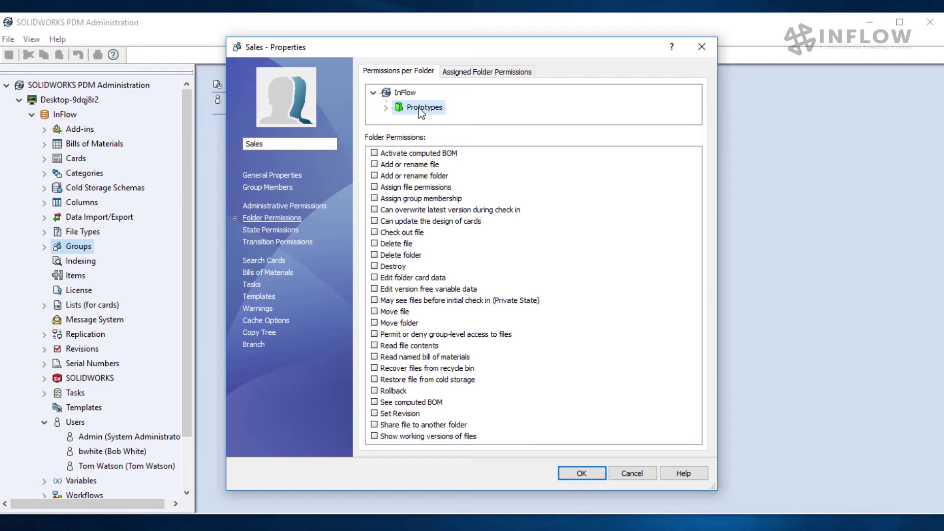
click(285, 231)
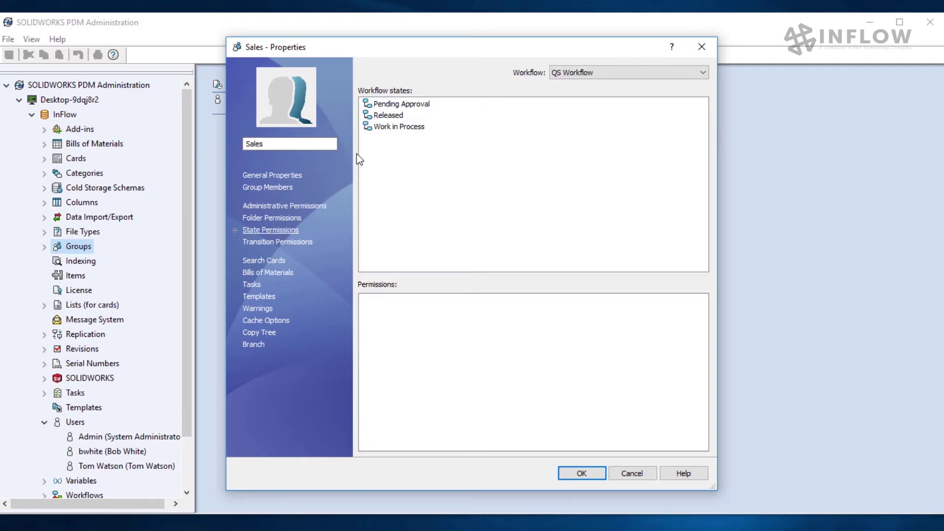
click(381, 128)
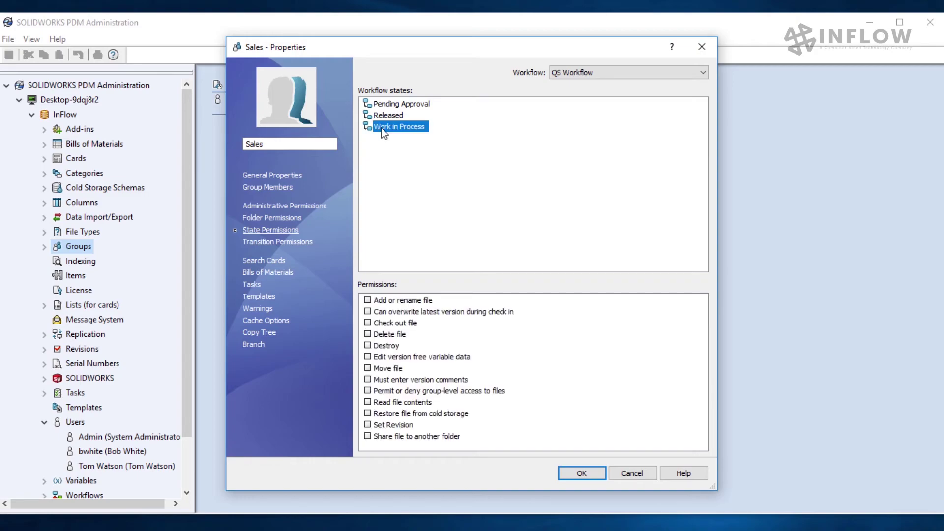
click(302, 242)
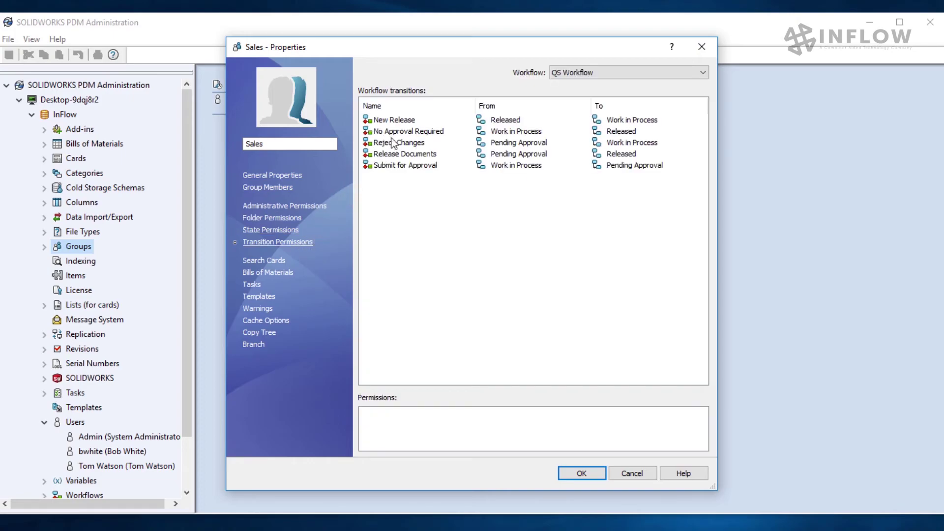
Review the New Release transition permissions, then scroll the unchecked administrative permissions down to Refuse login.
click(396, 119)
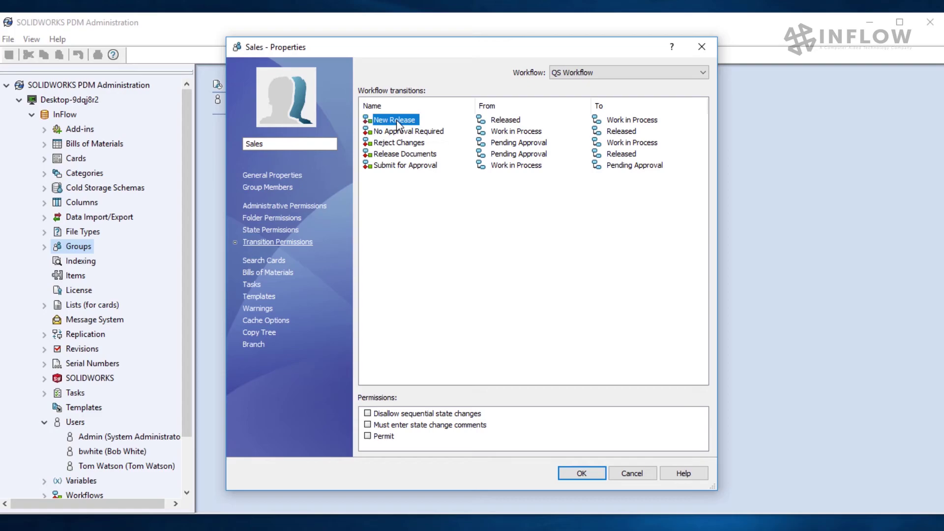
click(324, 209)
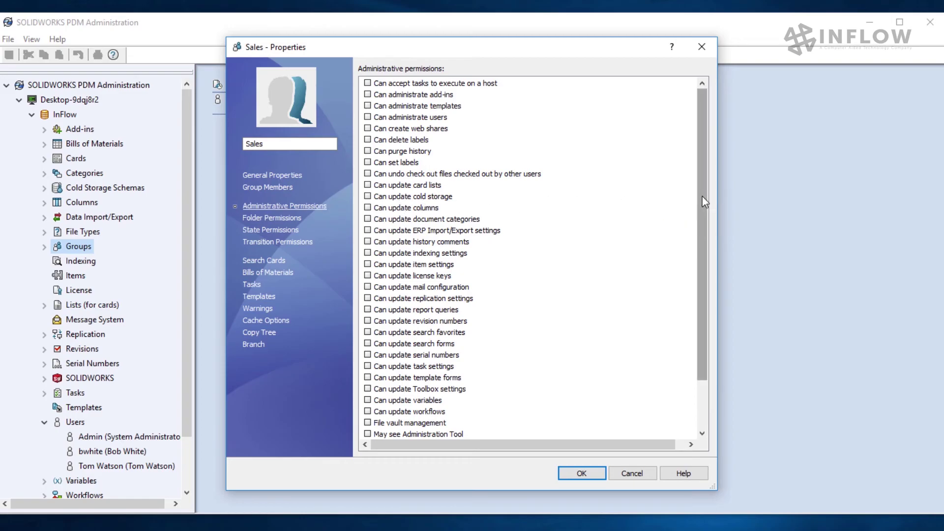
drag(704, 201, 698, 255)
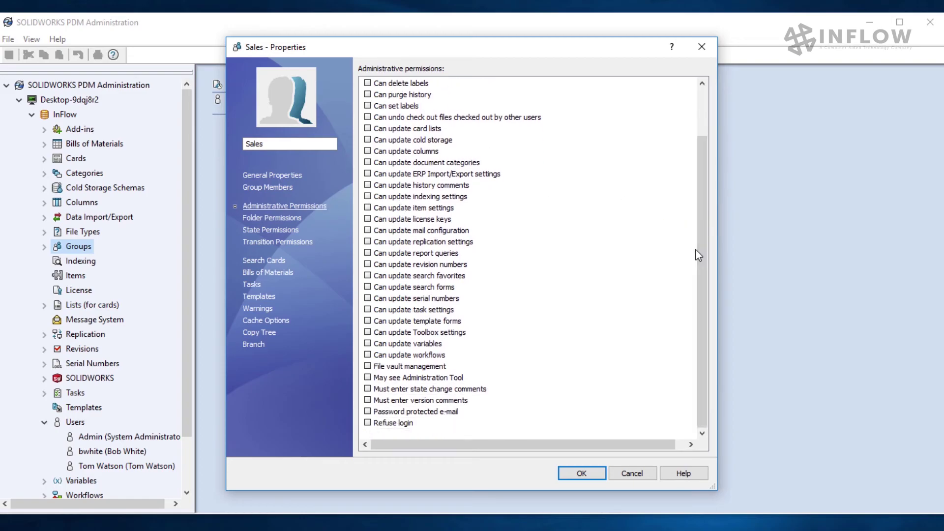